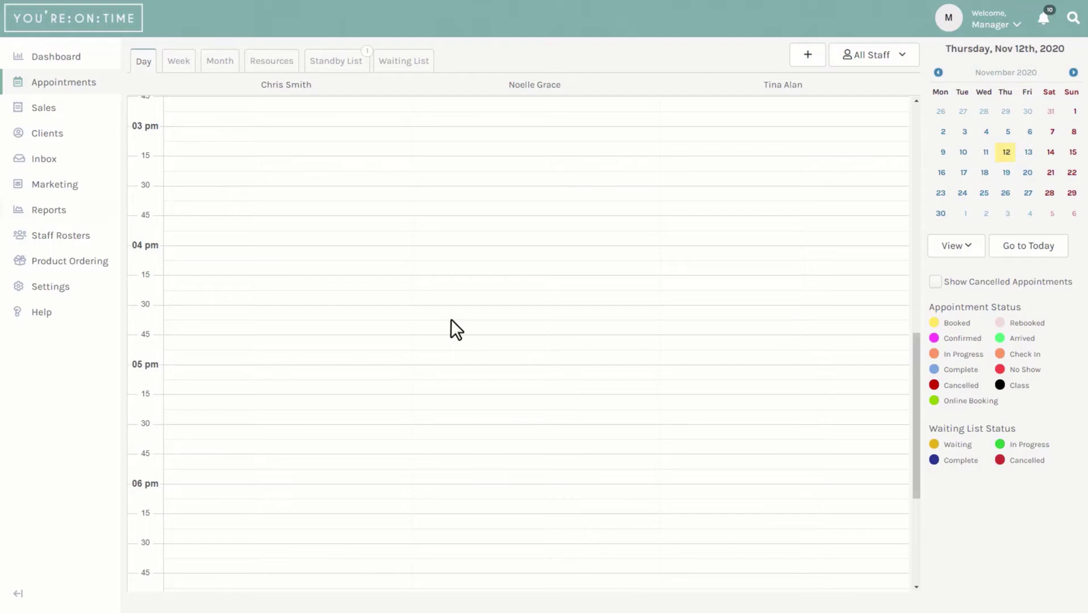
# Step: Go to Marketing's Automated Marketing and Reminders and open the Forms card's email settings
pyautogui.click(68, 192)
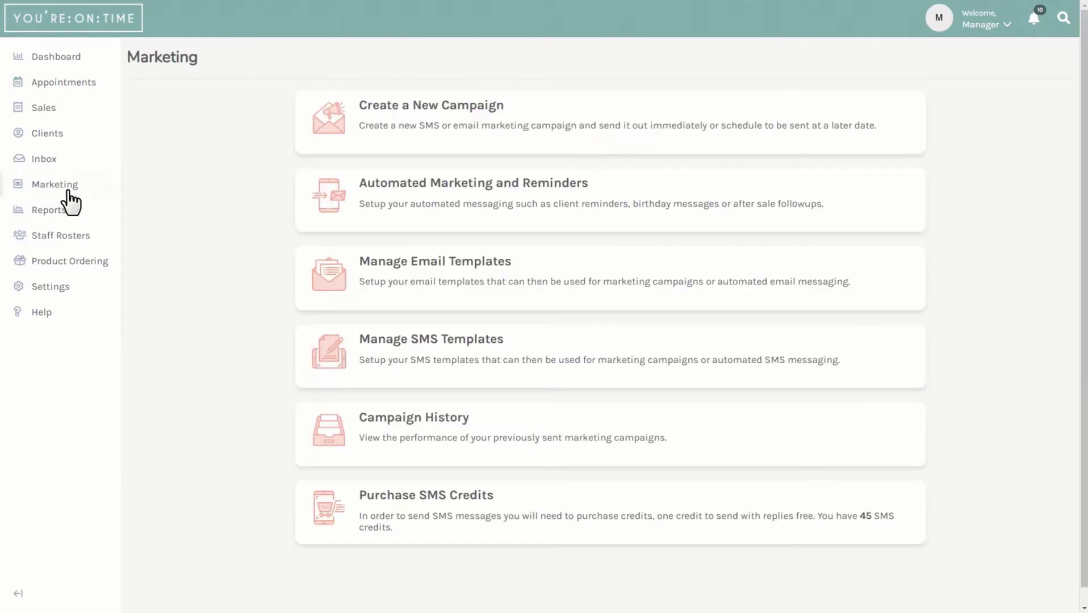
pyautogui.click(322, 224)
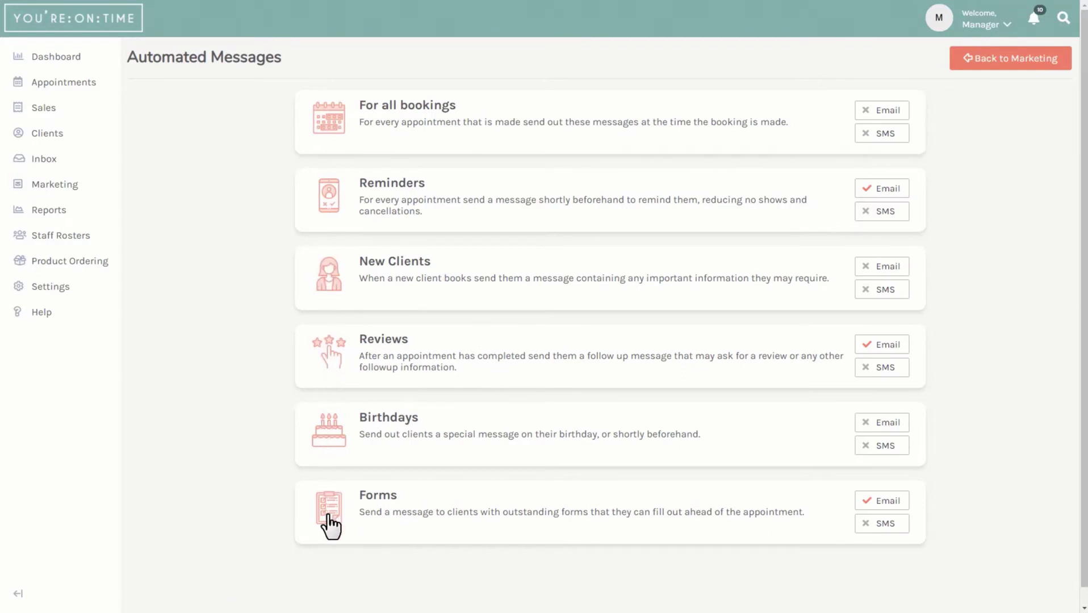
pyautogui.click(858, 501)
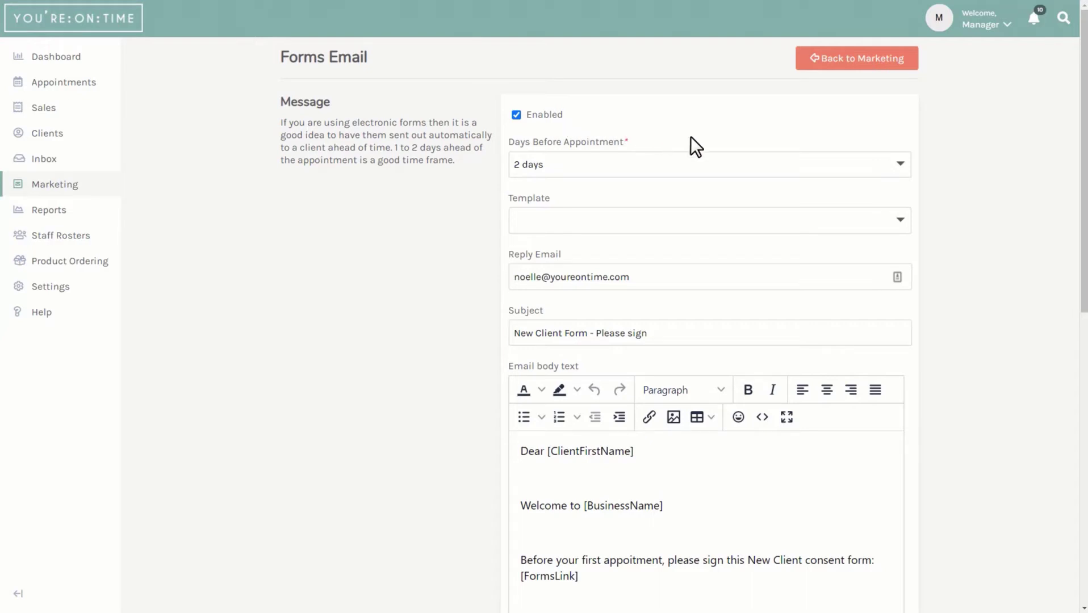
# Step: Set the forms email to 4 days before, using the 'New Client Form - First appointment' template
pyautogui.click(899, 166)
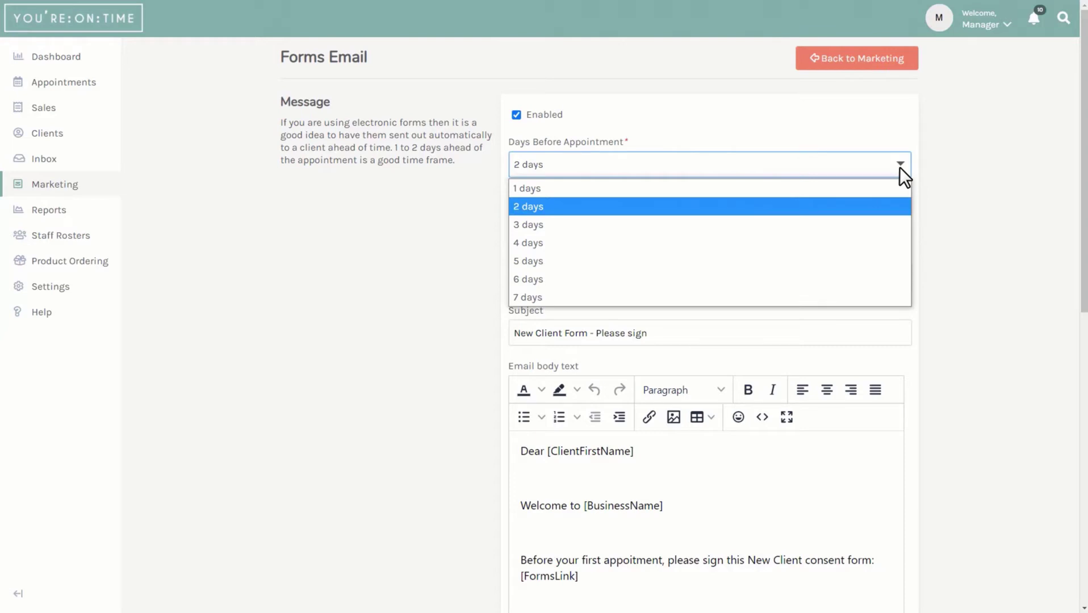
pyautogui.click(905, 246)
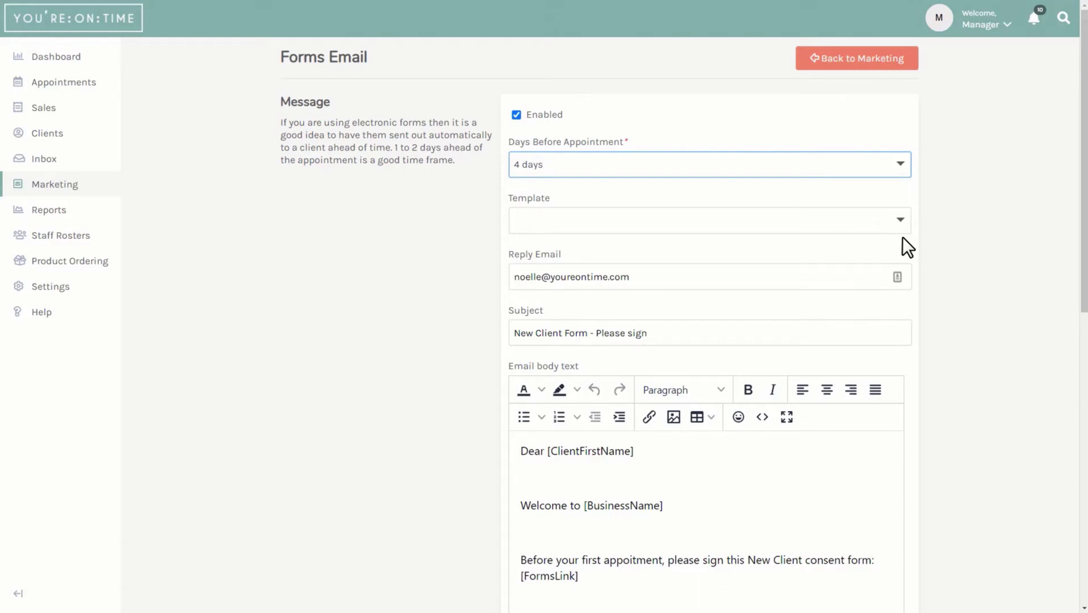
pyautogui.click(900, 219)
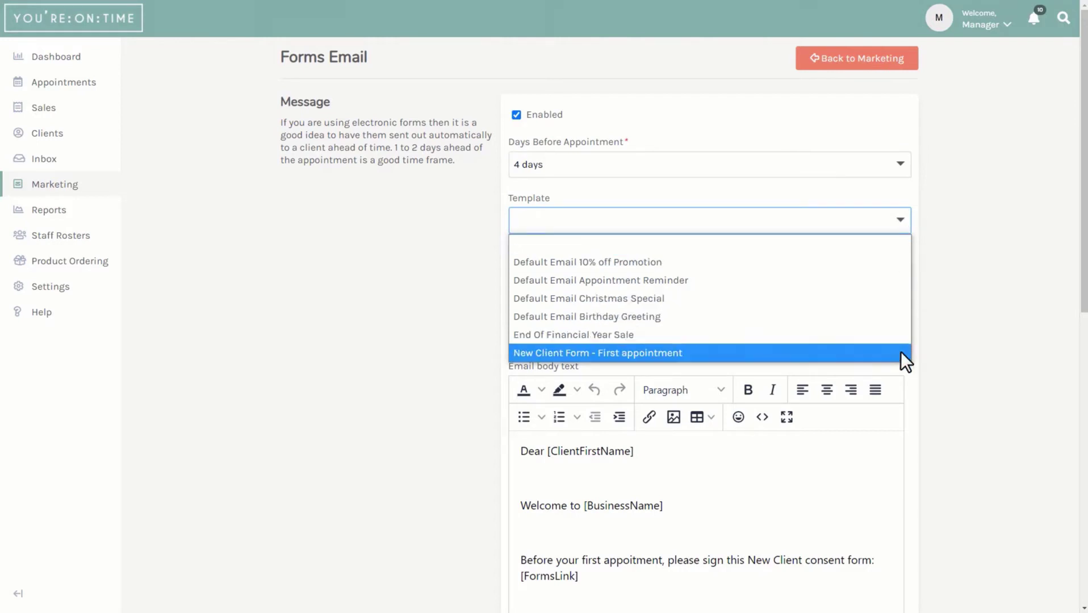
pyautogui.click(901, 351)
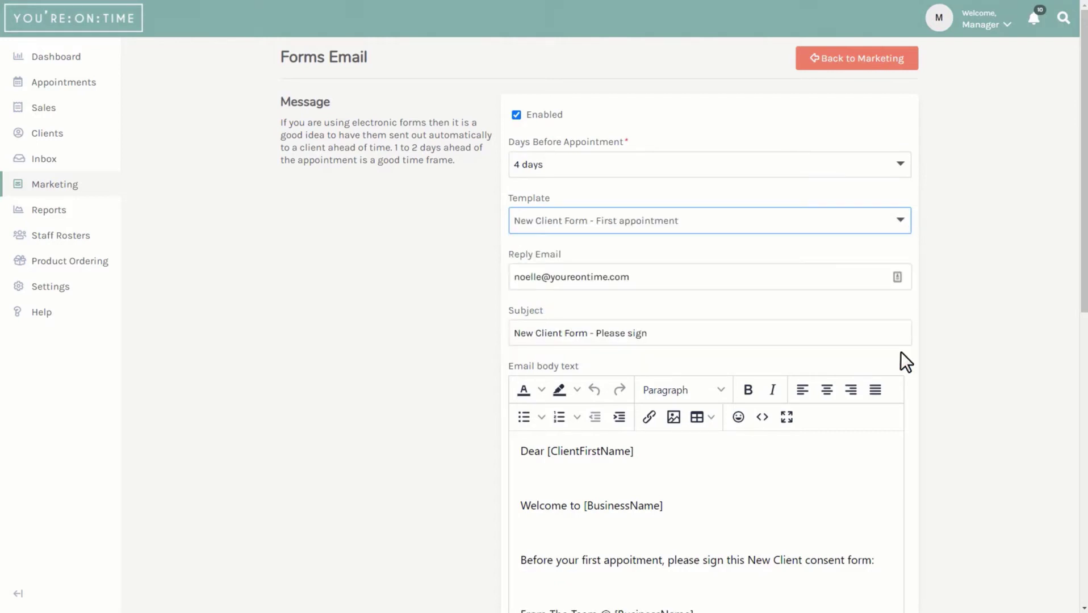
pyautogui.scroll(-2, 901, 352)
pyautogui.scroll(-2, 901, 351)
pyautogui.scroll(-1, 901, 351)
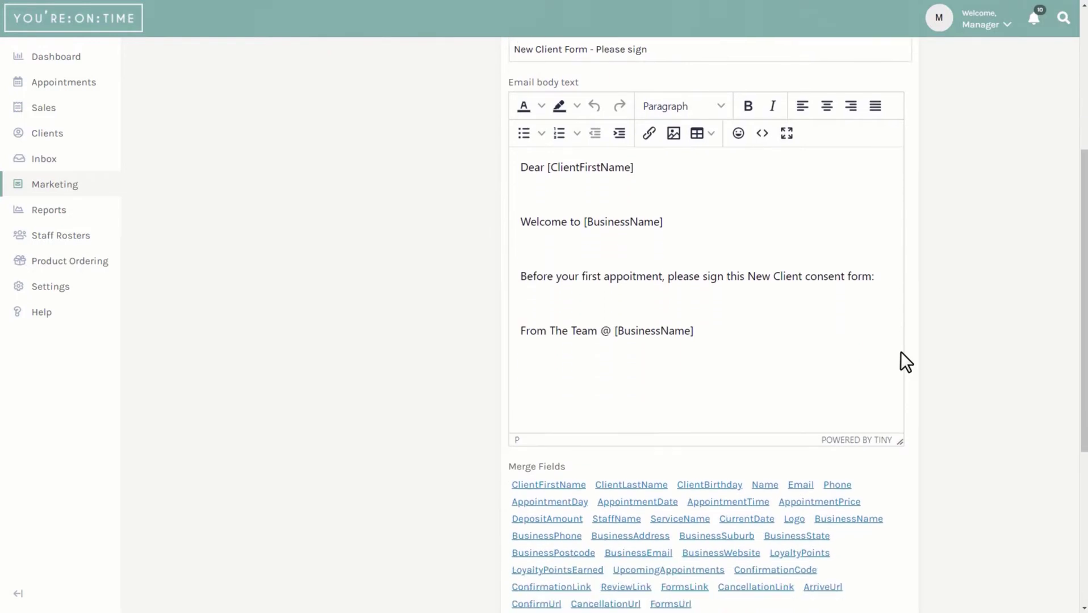
pyautogui.scroll(-1, 901, 351)
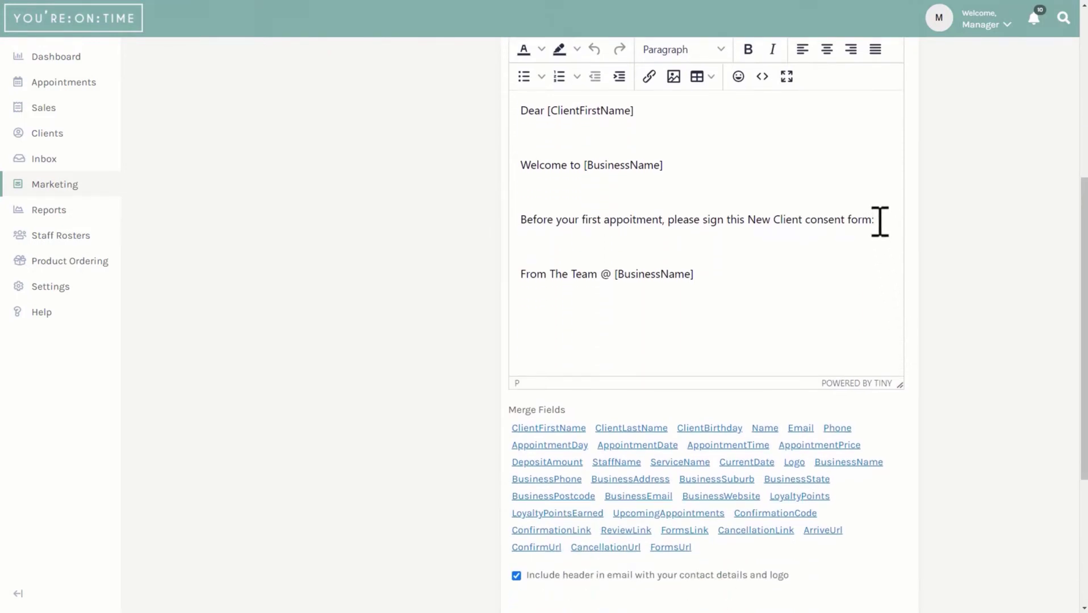
# Step: Insert the [FormsLink] merge field, send a preview email, and save the forms email settings
pyautogui.click(688, 535)
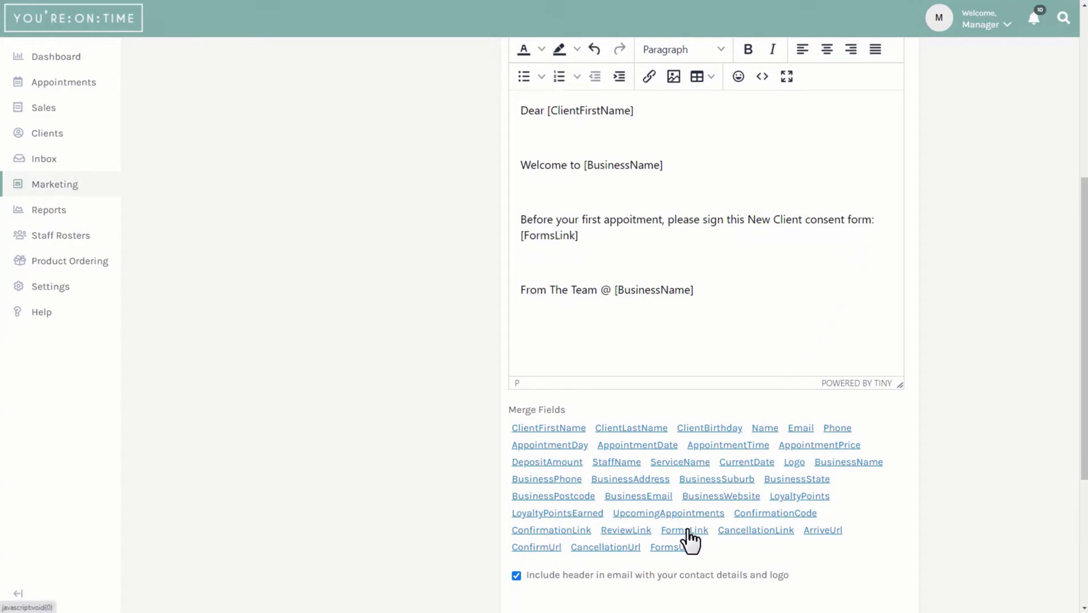
pyautogui.scroll(-3, 688, 533)
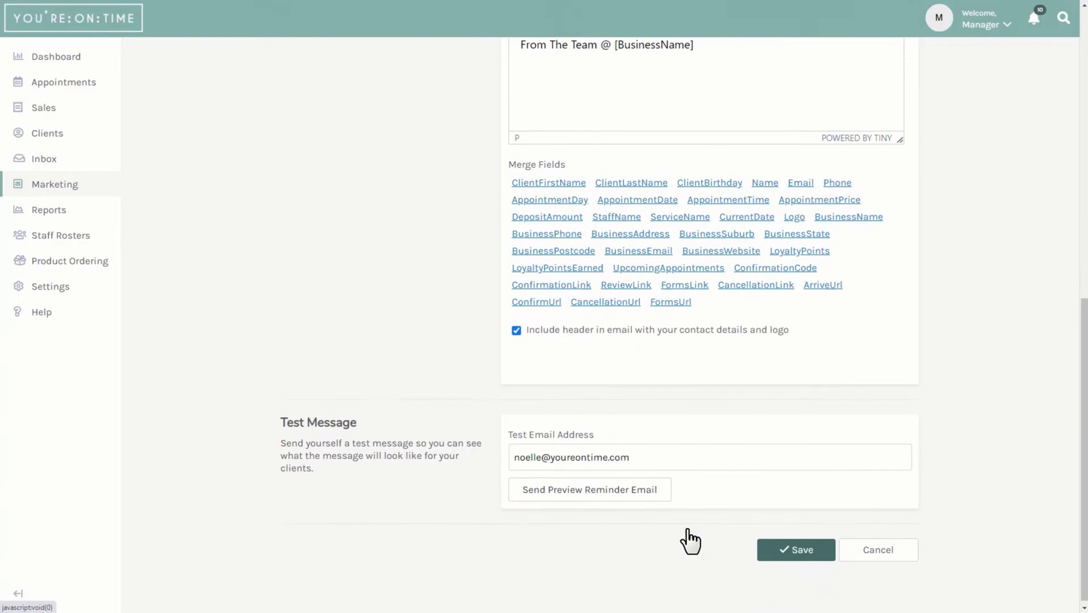
pyautogui.click(690, 451)
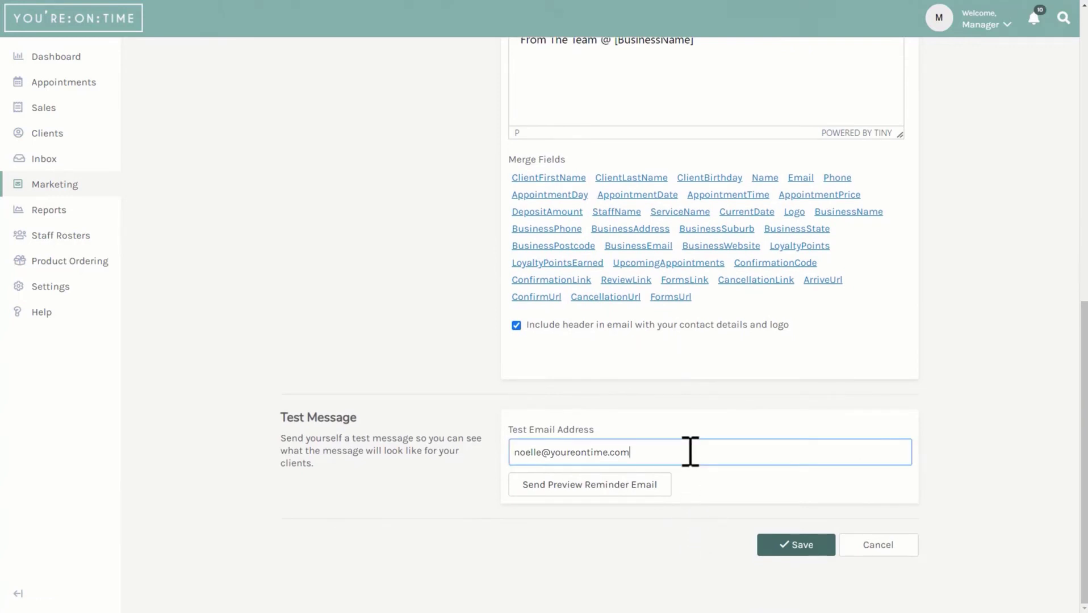
pyautogui.click(658, 488)
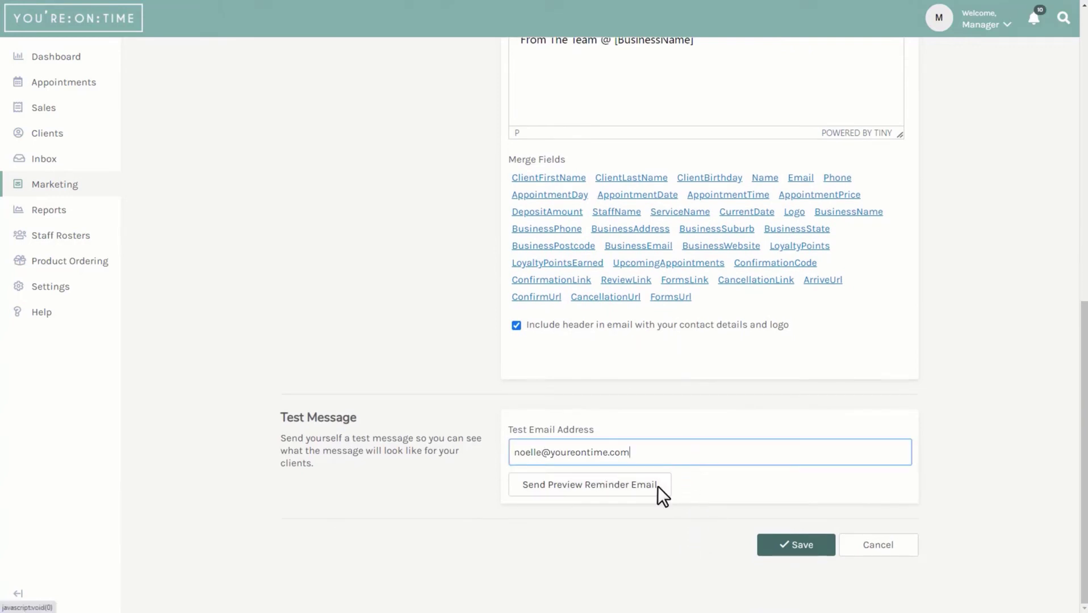
pyautogui.click(779, 543)
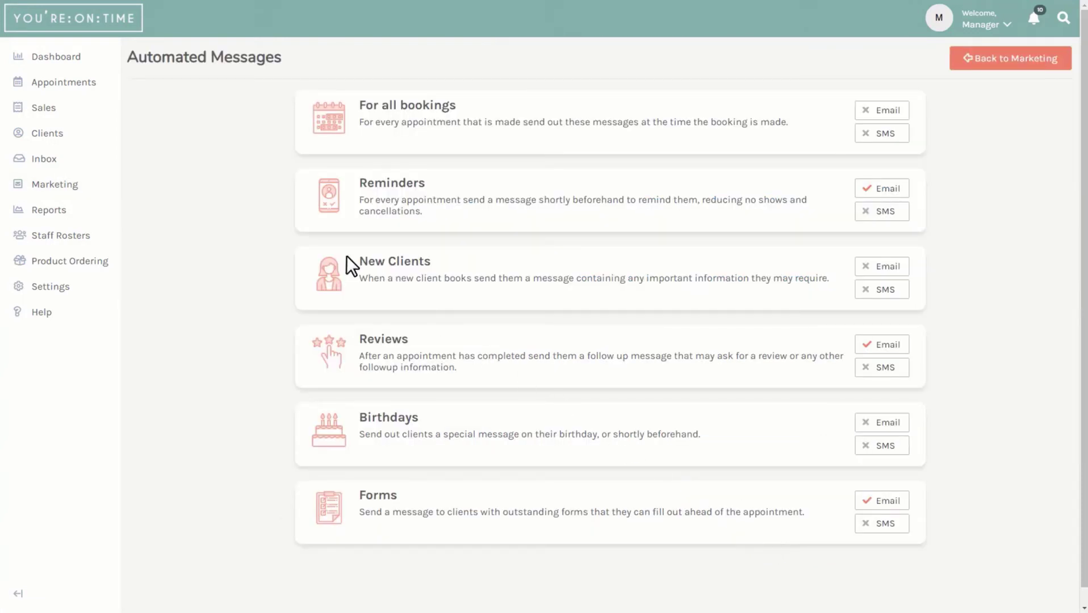
pyautogui.click(88, 95)
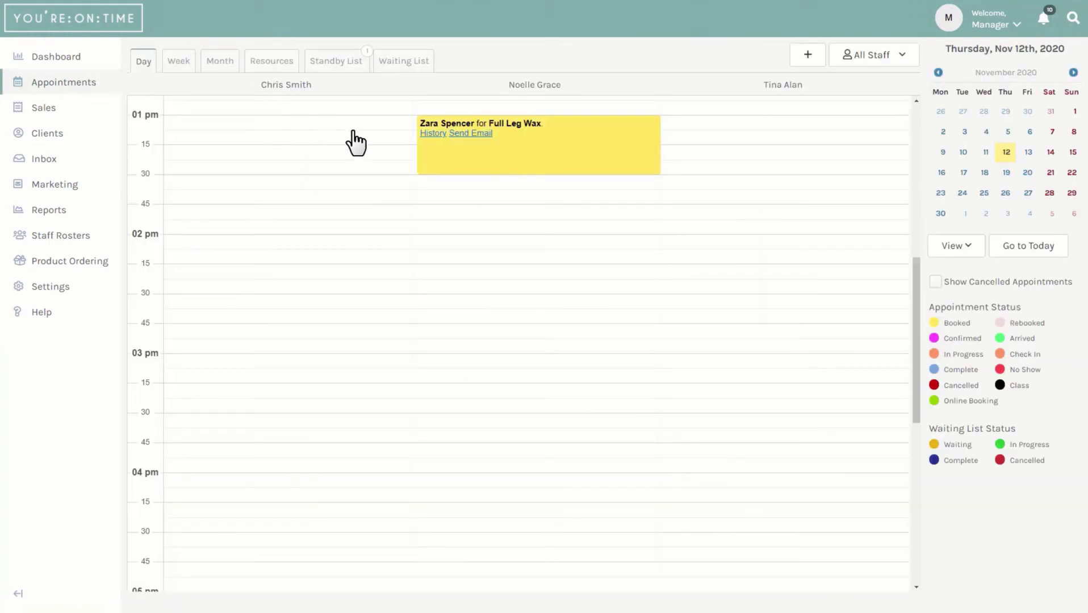
pyautogui.click(478, 164)
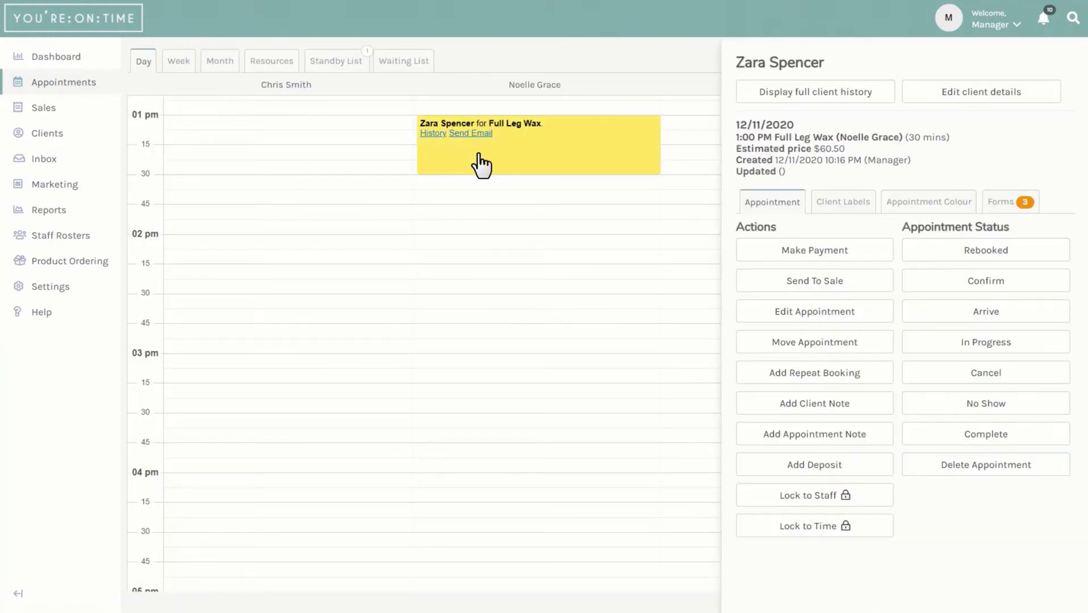
pyautogui.click(943, 316)
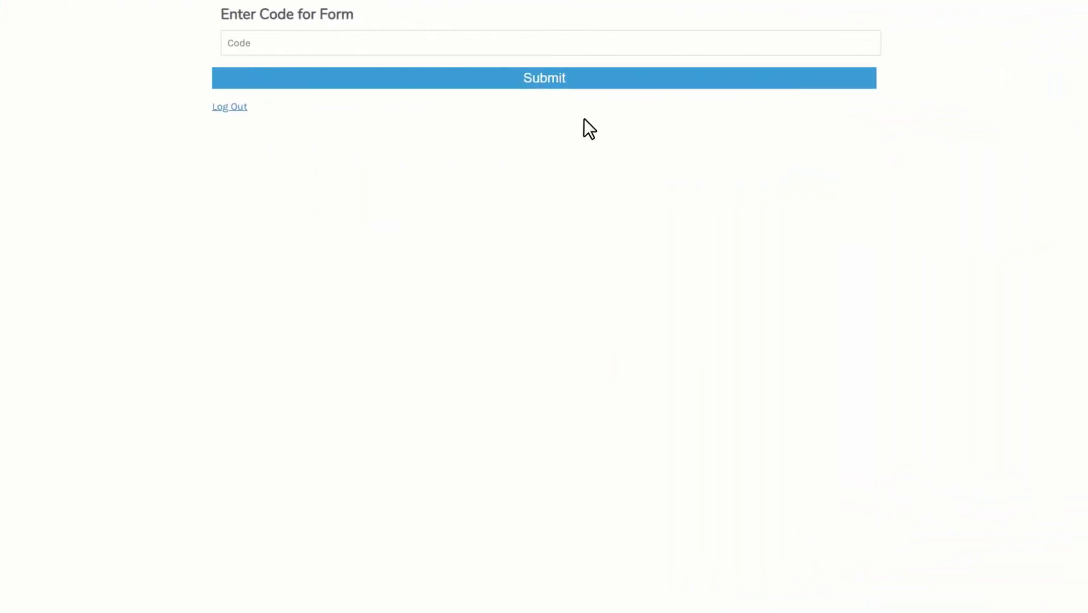
pyautogui.click(580, 50)
pyautogui.write('1442254')
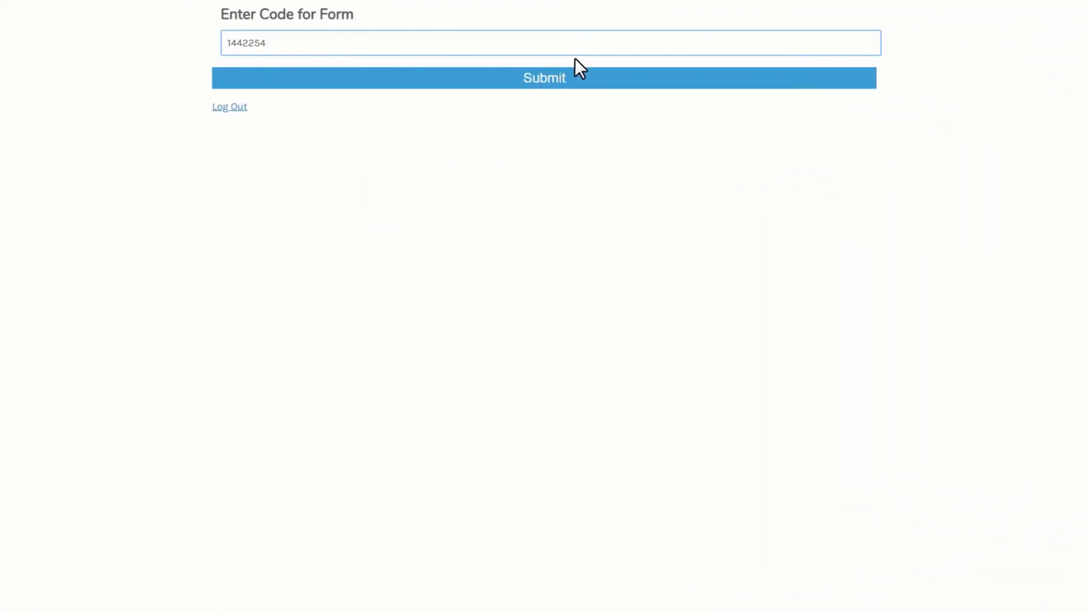
pyautogui.click(567, 82)
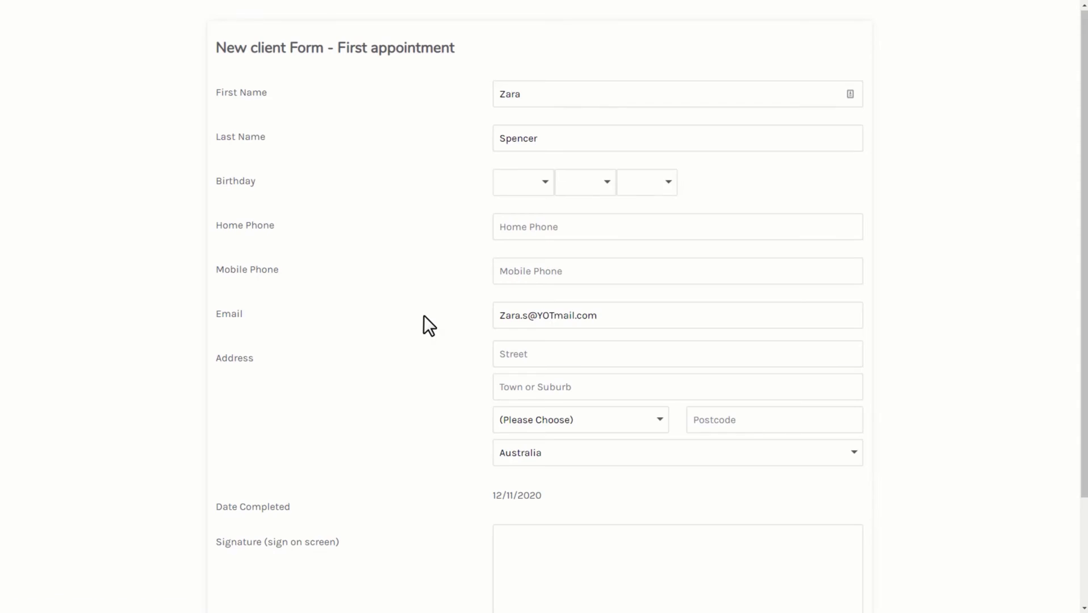
pyautogui.scroll(-2, 425, 323)
pyautogui.moveTo(586, 412)
pyautogui.mouseDown()
pyautogui.moveTo(526, 474)
pyautogui.moveTo(619, 427)
pyautogui.mouseUp()
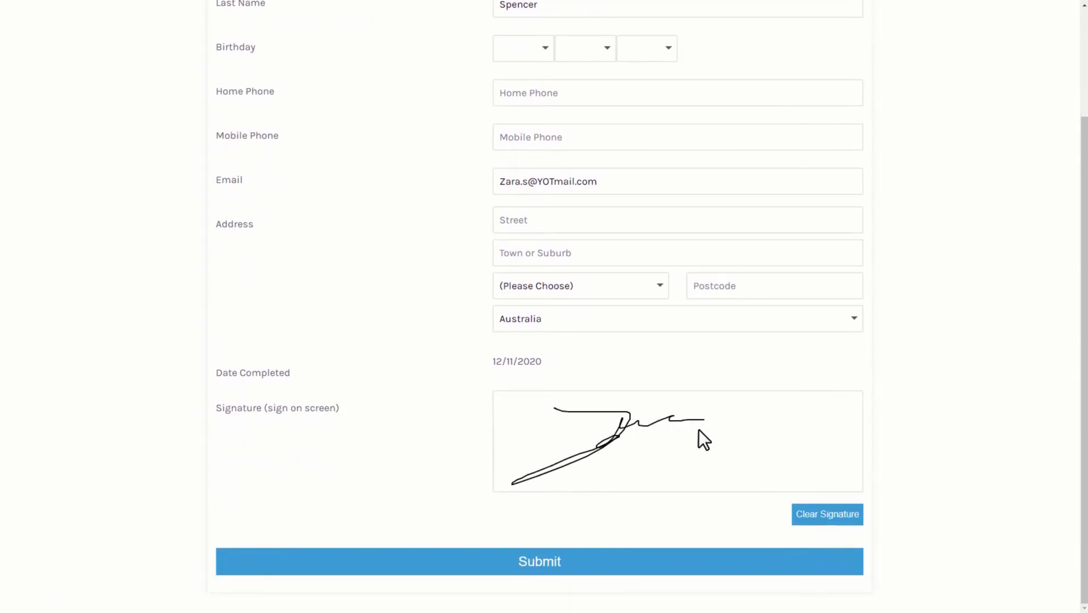
pyautogui.click(627, 561)
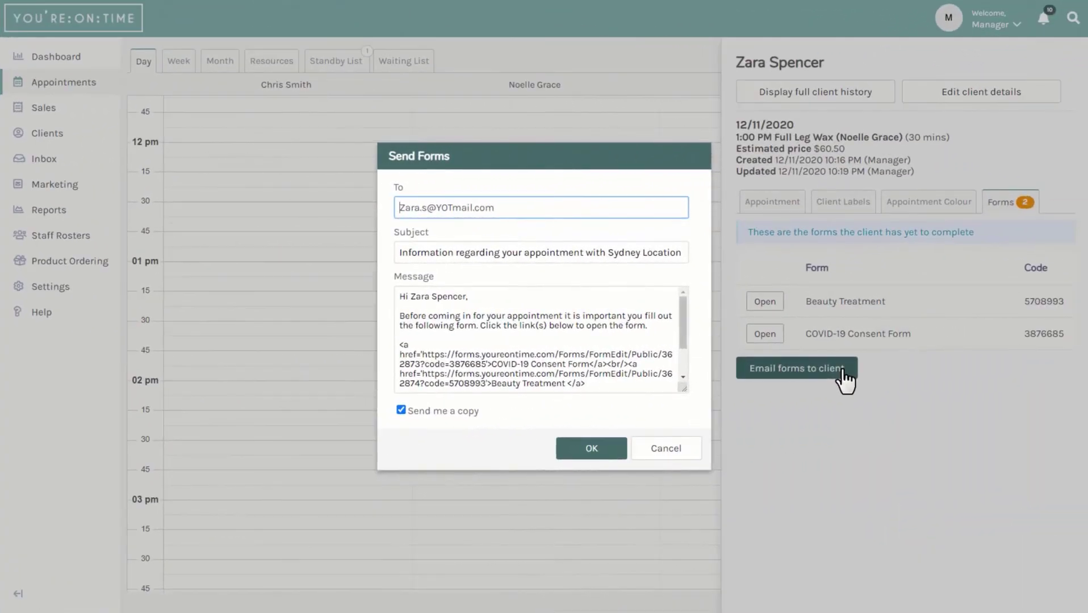
pyautogui.click(609, 449)
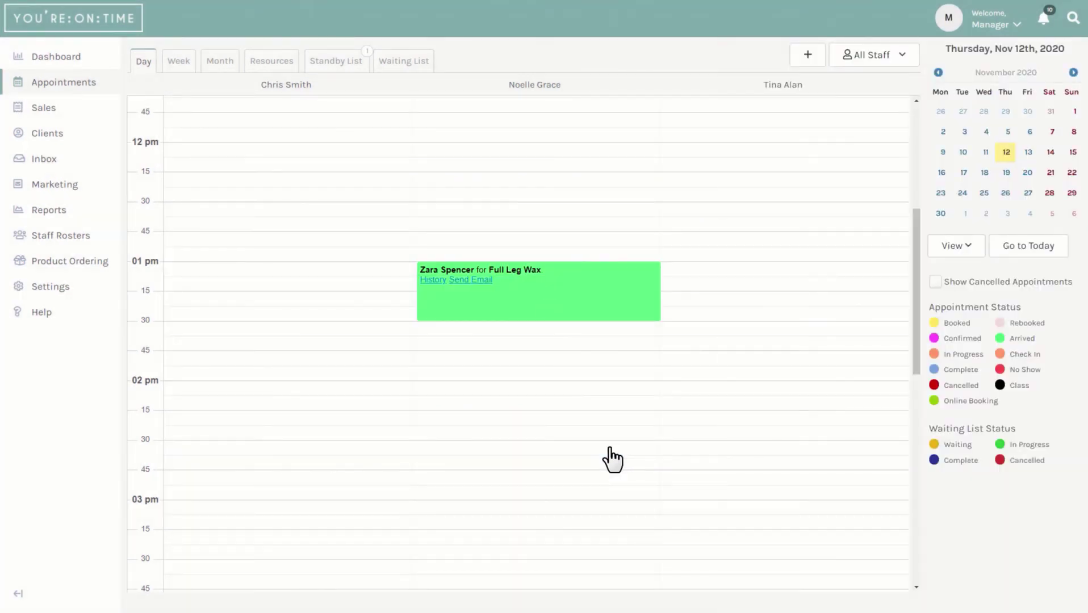
pyautogui.click(608, 312)
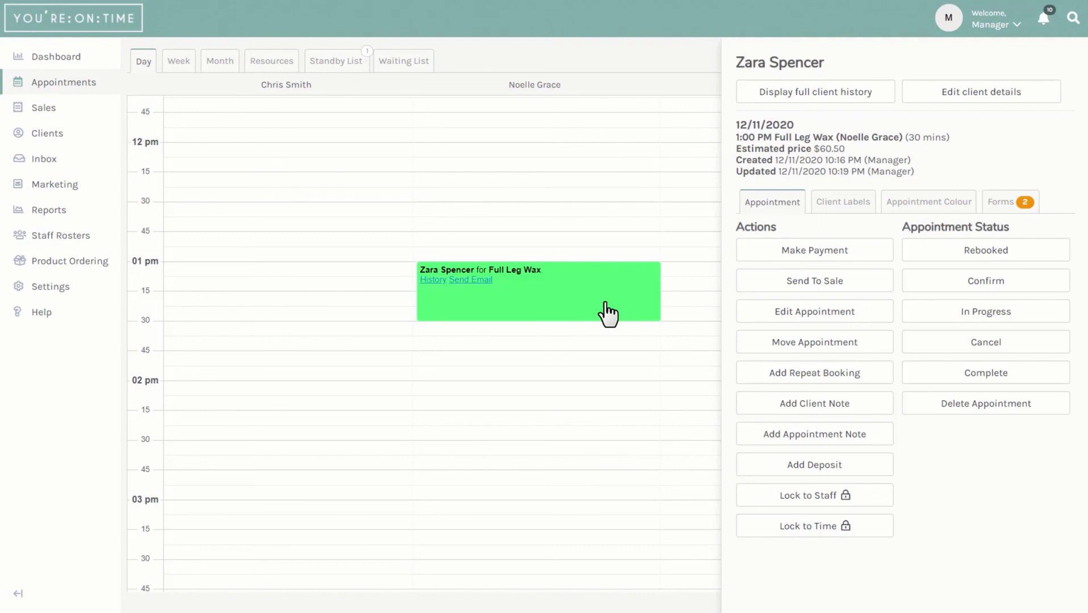
pyautogui.click(771, 95)
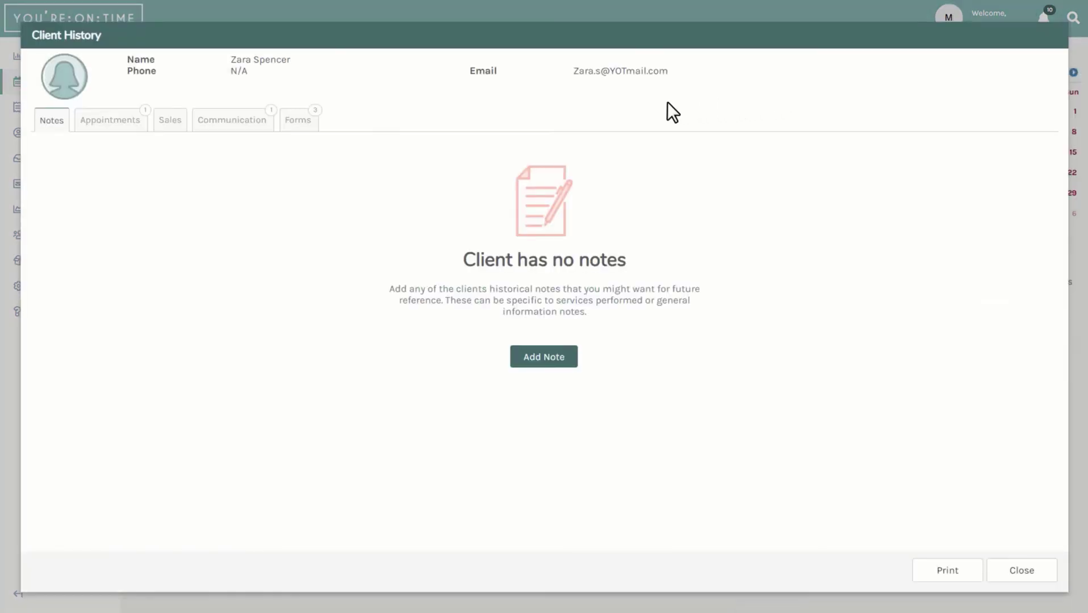
pyautogui.click(299, 121)
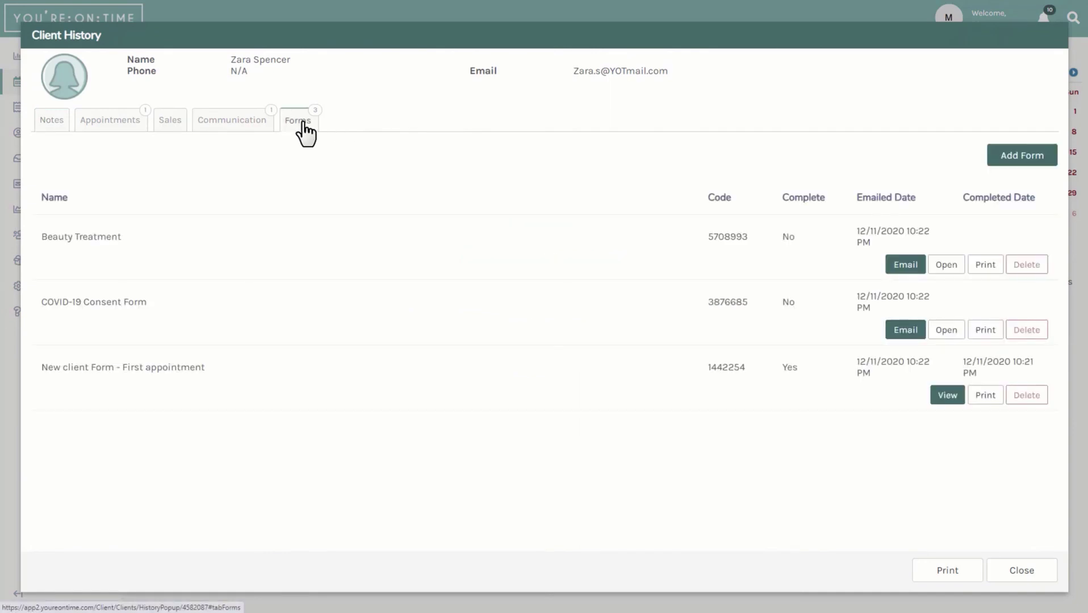